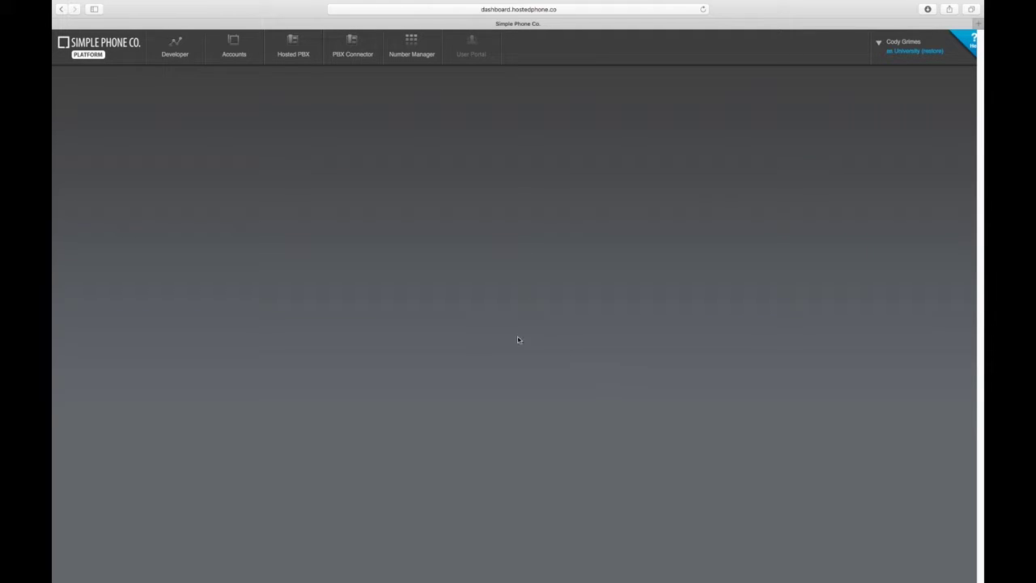
Open the Users list under Hosted PBX > Advanced
mouse_move(304, 67)
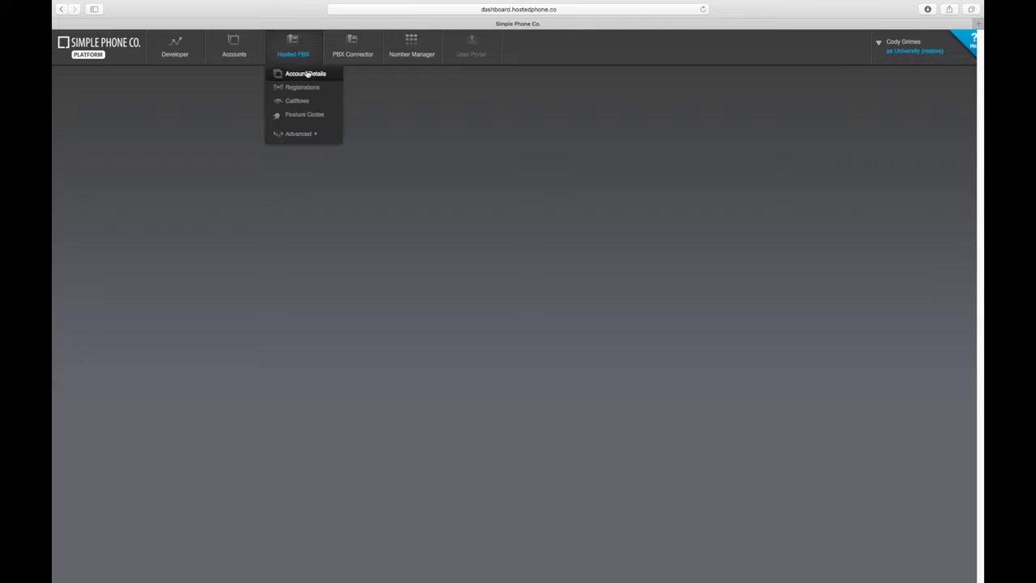
mouse_move(324, 135)
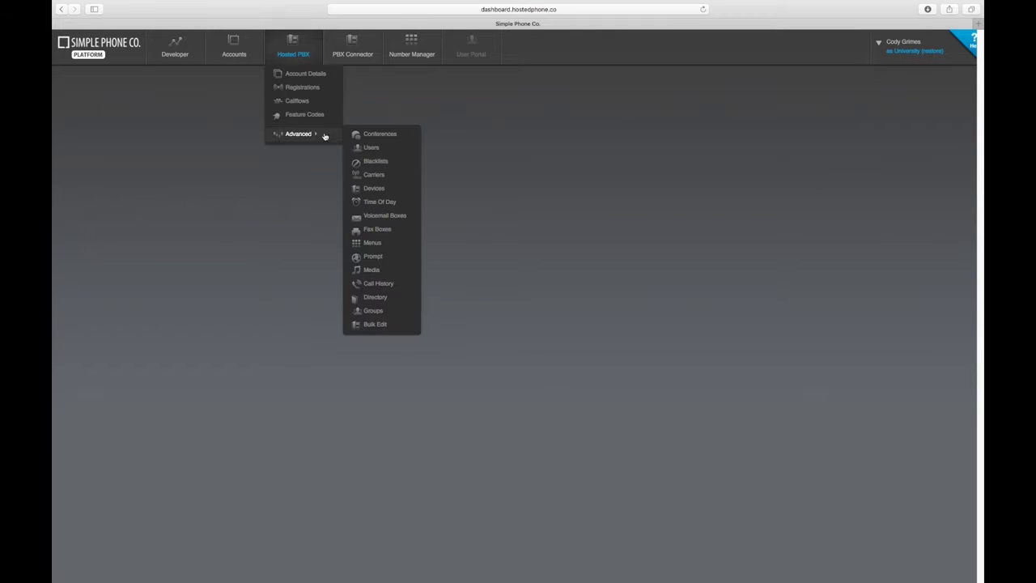
click(391, 148)
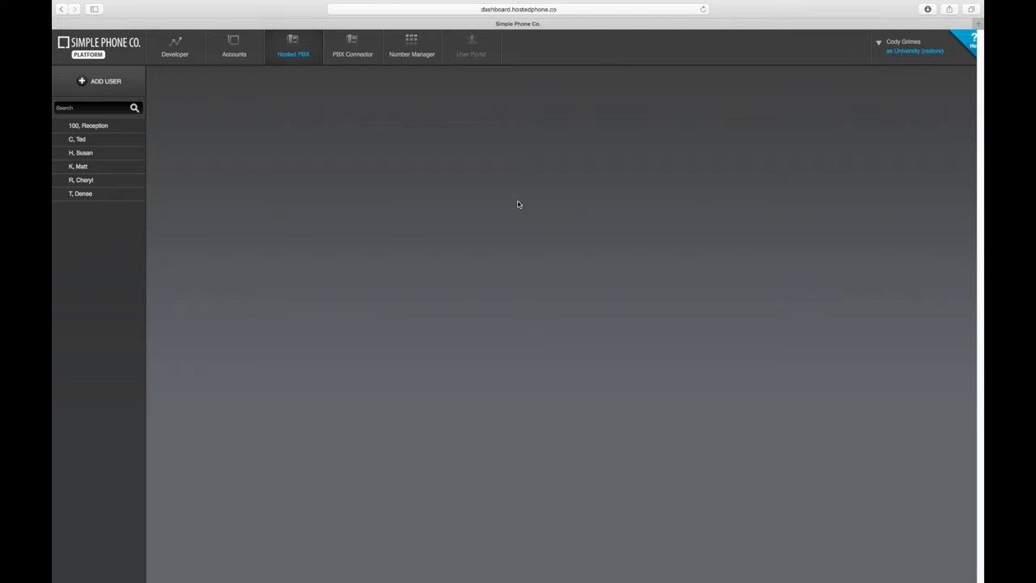
Add a user with username newuser, name New User, an e-mail address and User privilege
click(77, 85)
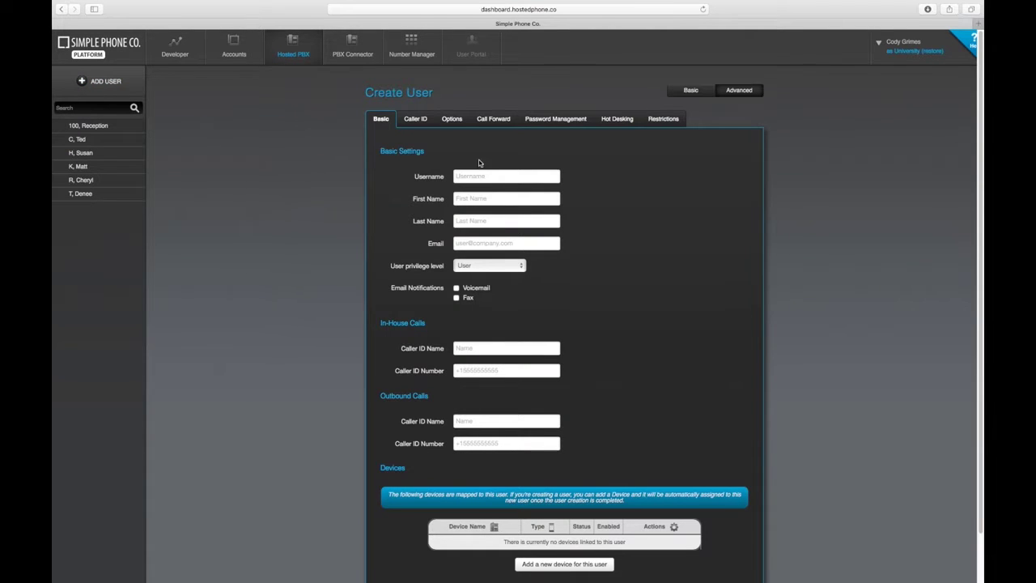
click(506, 177)
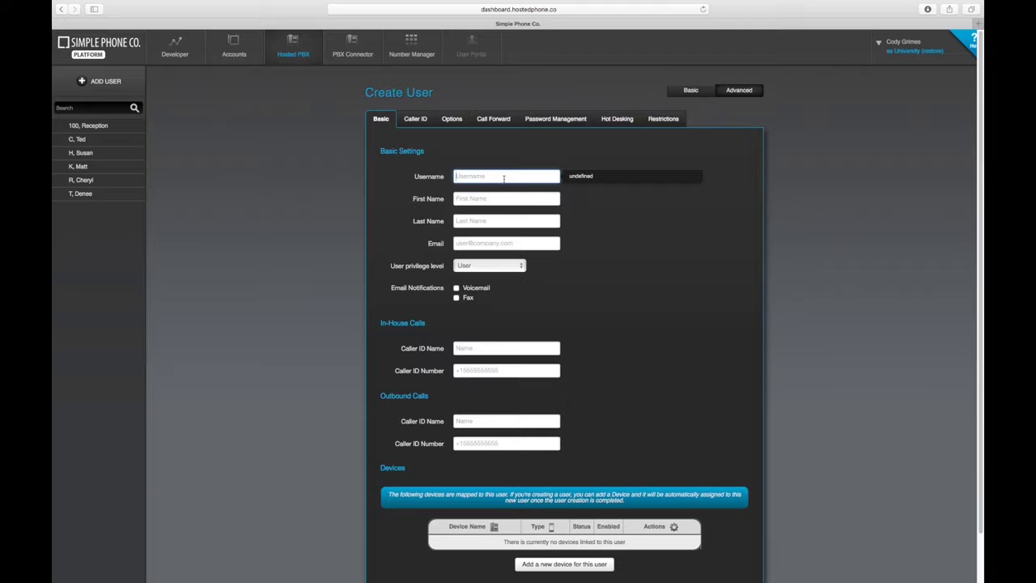
text(newuser)
key(Tab)
text(New)
key(Tab)
text(Use)
key(Tab)
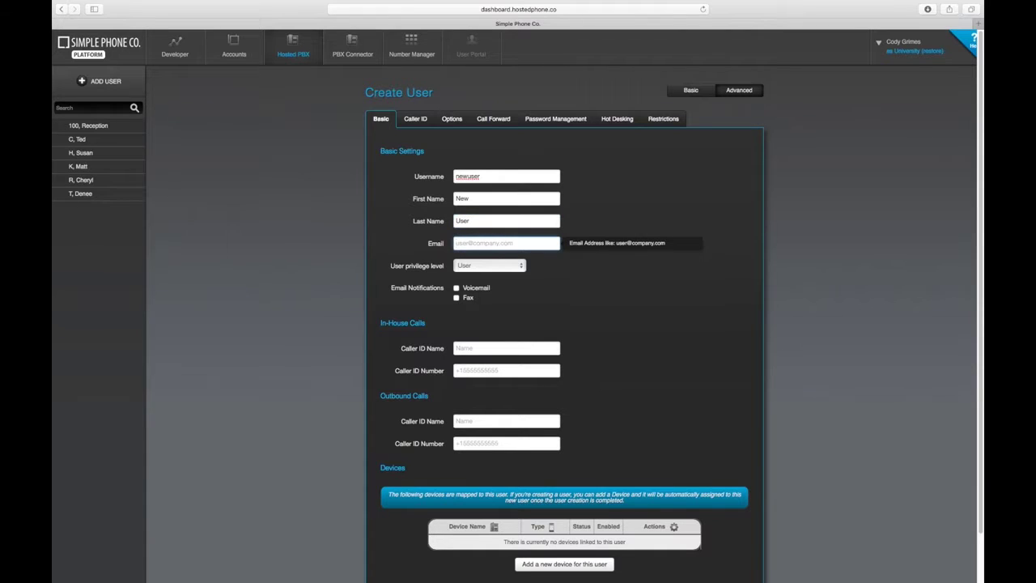
text(newuser@email.com)
click(513, 270)
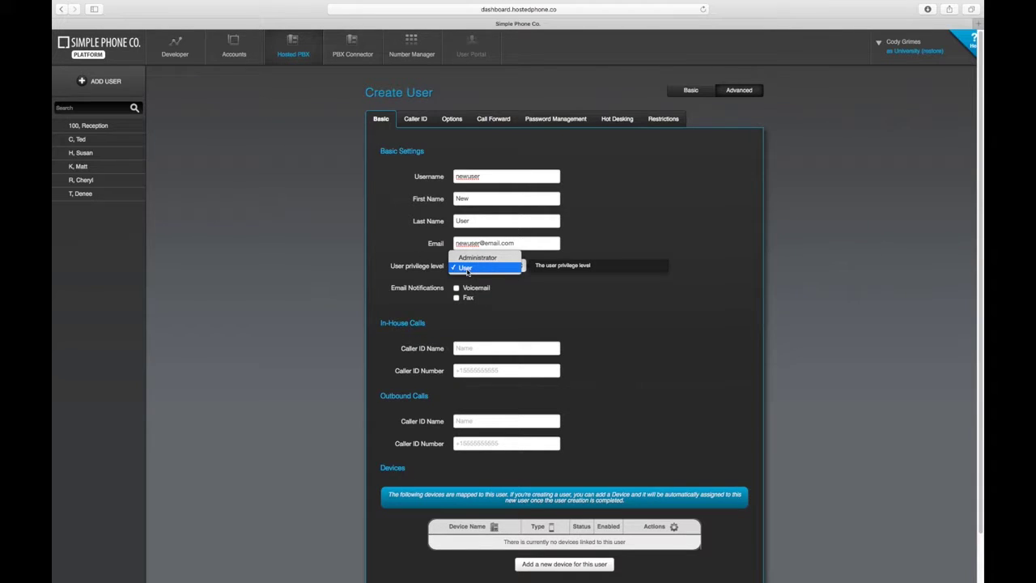
click(506, 268)
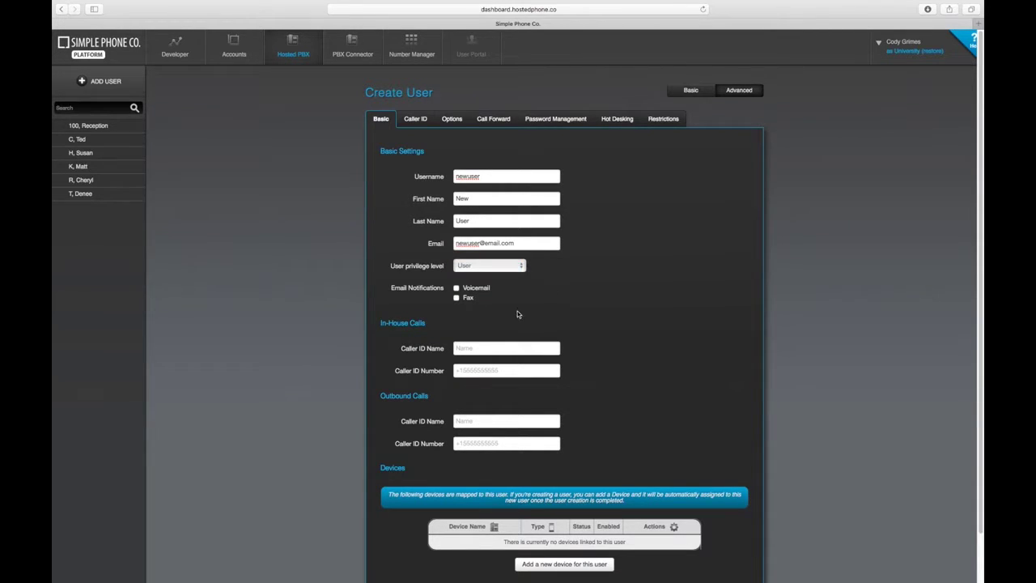
Enable voicemail and fax e-mail notifications and set in-house caller ID New User, 106
click(456, 288)
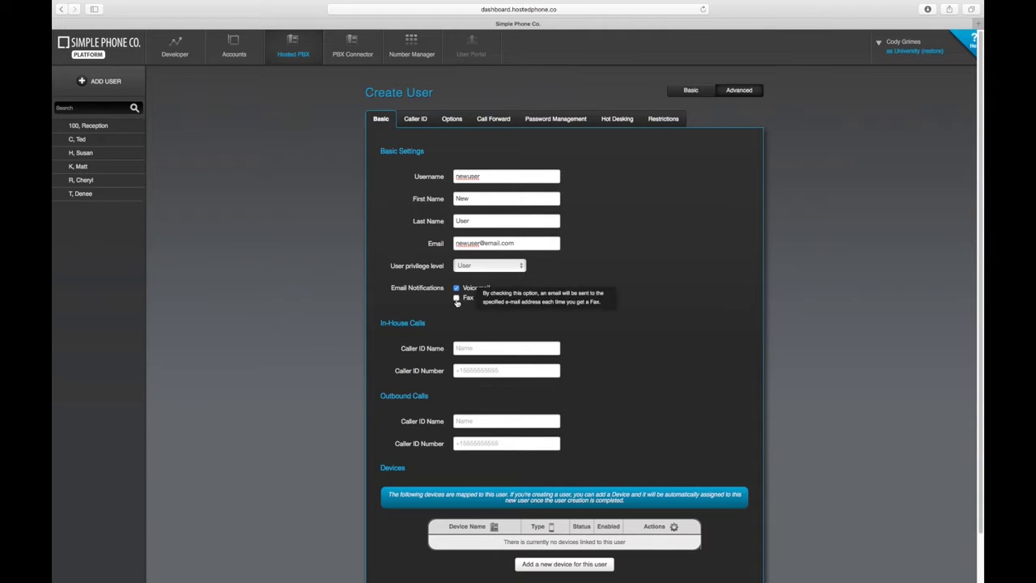
click(457, 299)
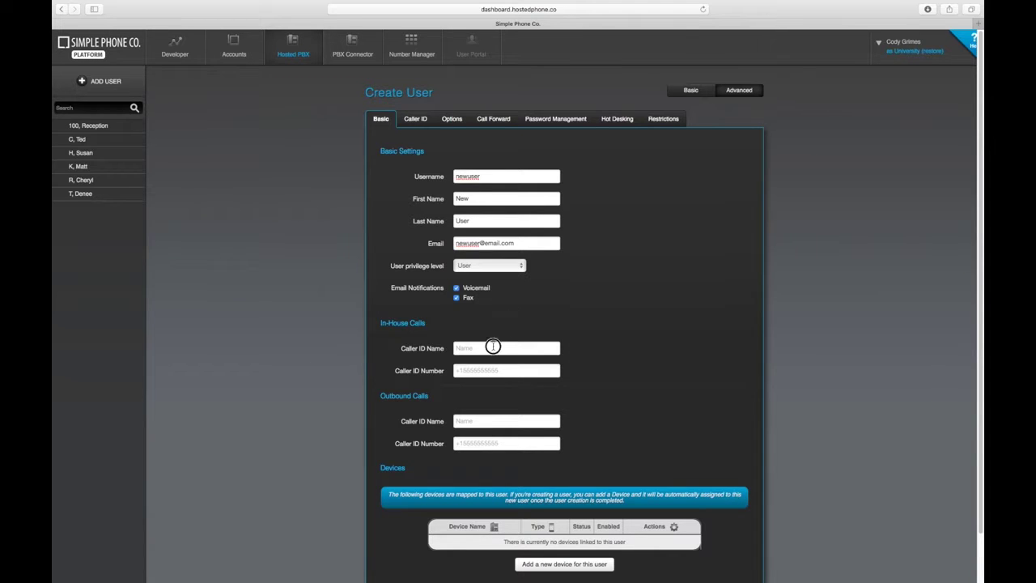
click(493, 348)
text(New User)
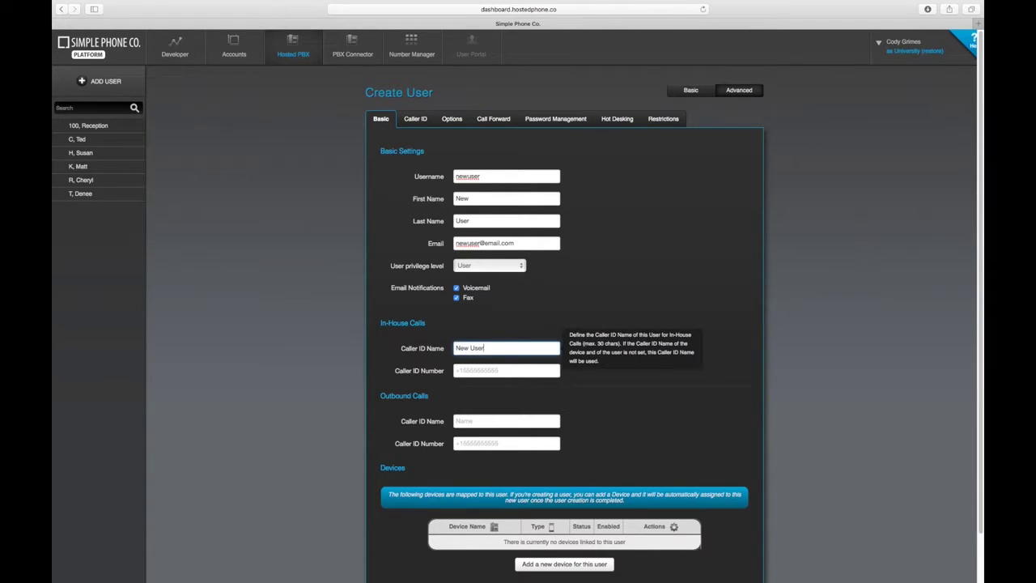
key(Tab)
text(106)
Set the outbound caller ID name to New User with the outbound number
key(Tab)
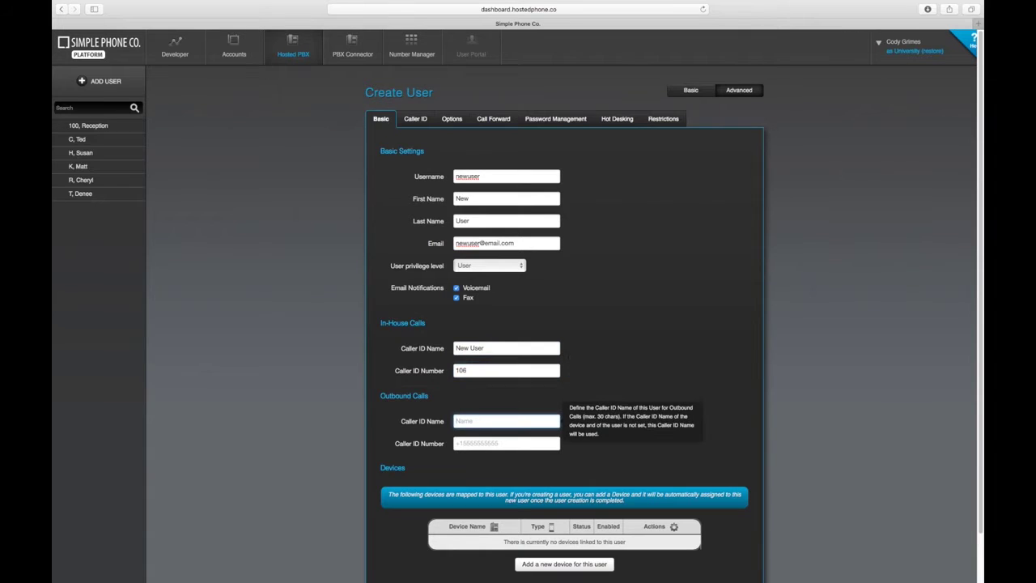
text(New User)
key(Tab)
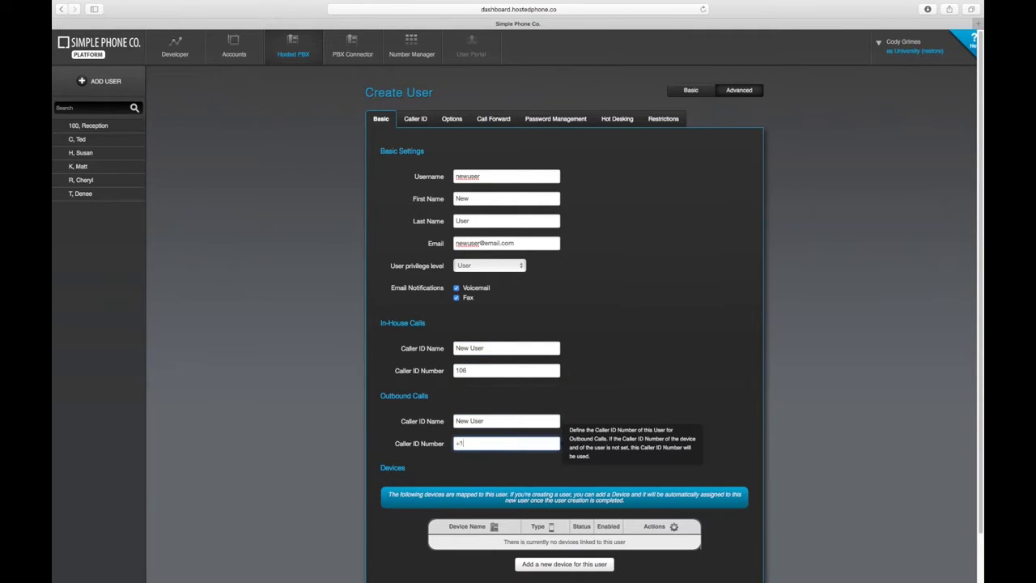
click(569, 123)
Enter and confirm the new user's password, then save the user as User, New
double_click(529, 148)
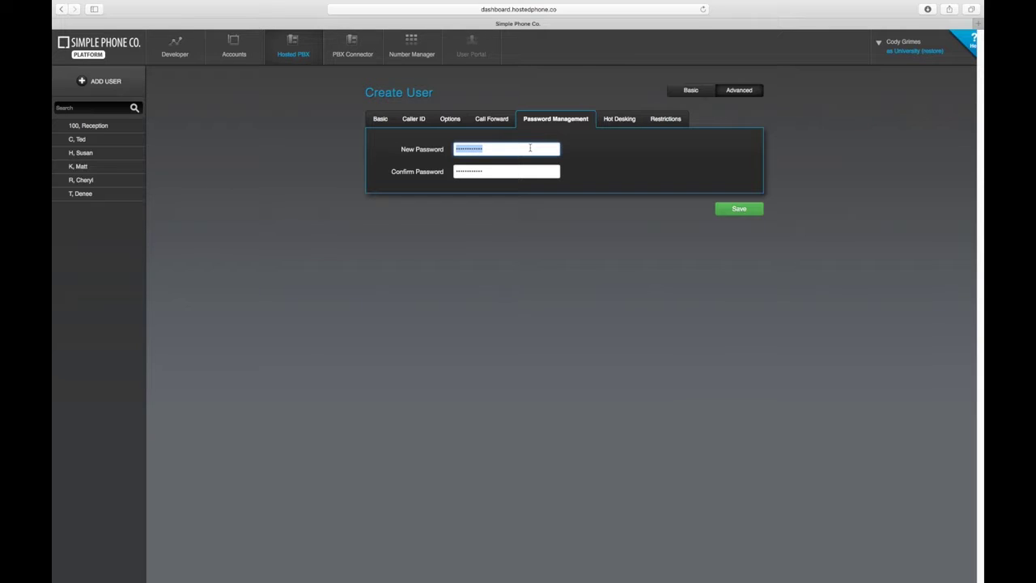
text(•••••••)
key(Tab)
text(••••)
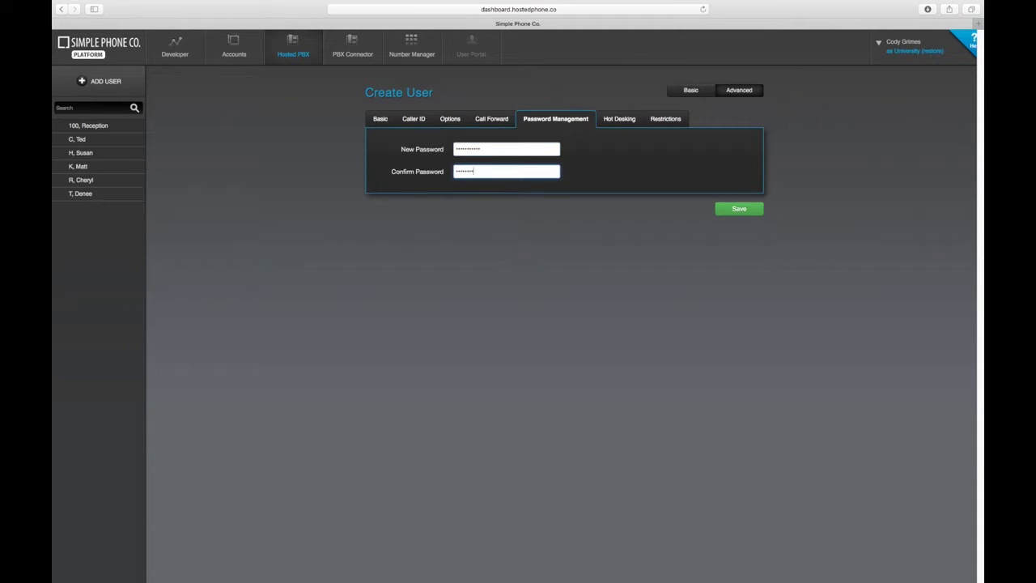
text(•••)
click(752, 214)
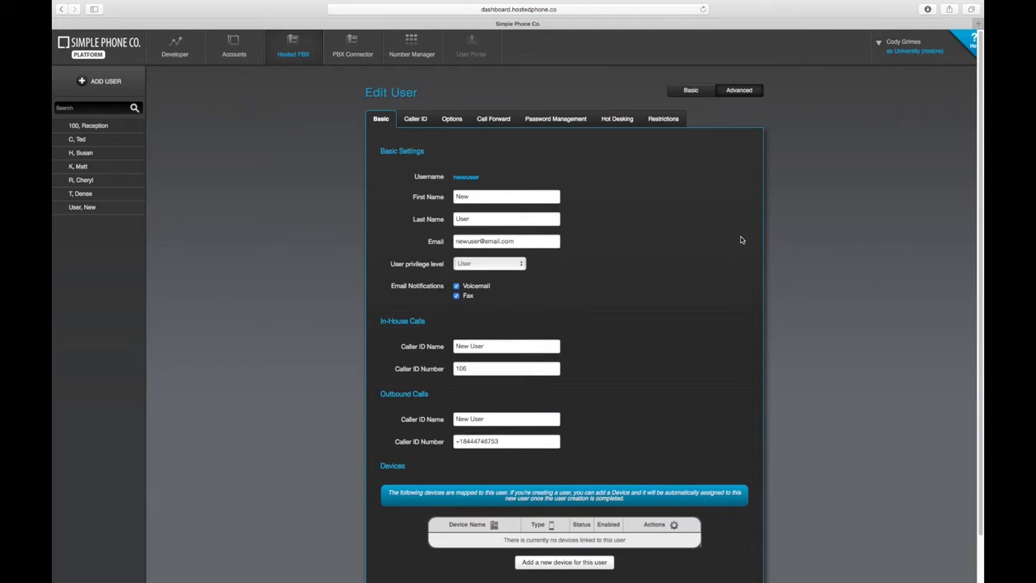
scroll(739, 244, down, 1)
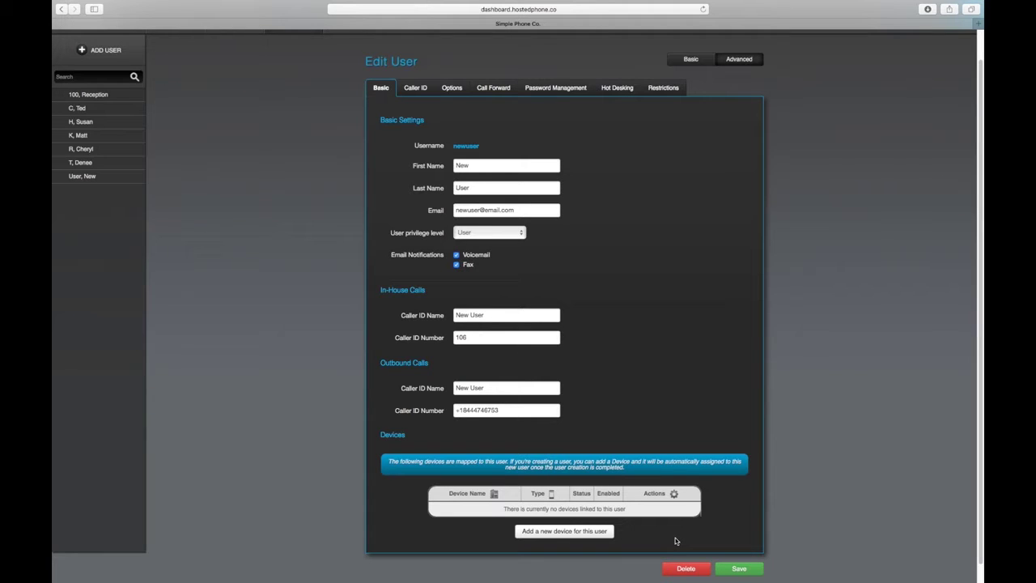
Add a VoIP Phone device for the user with the nickname New User
click(557, 534)
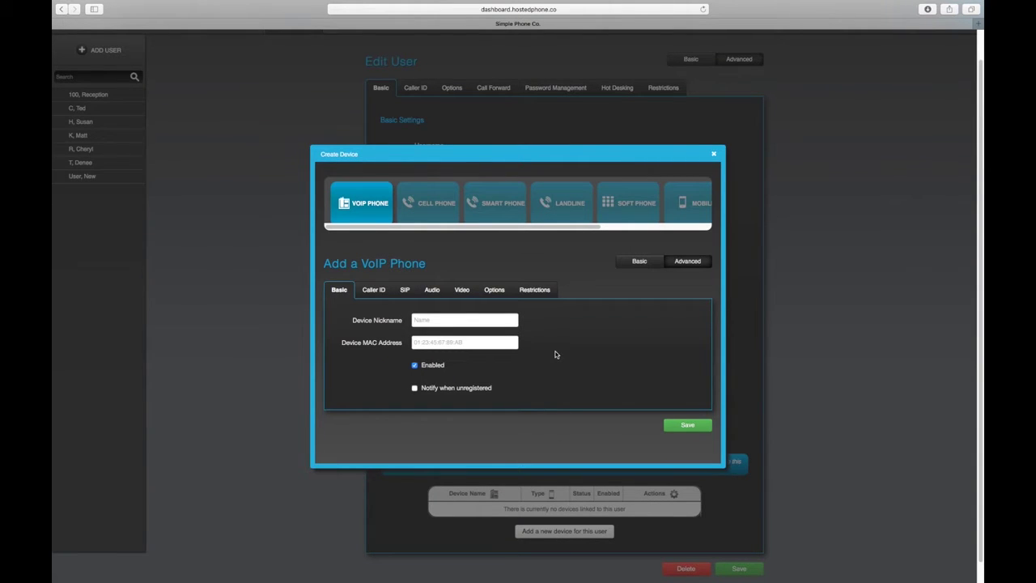
click(452, 319)
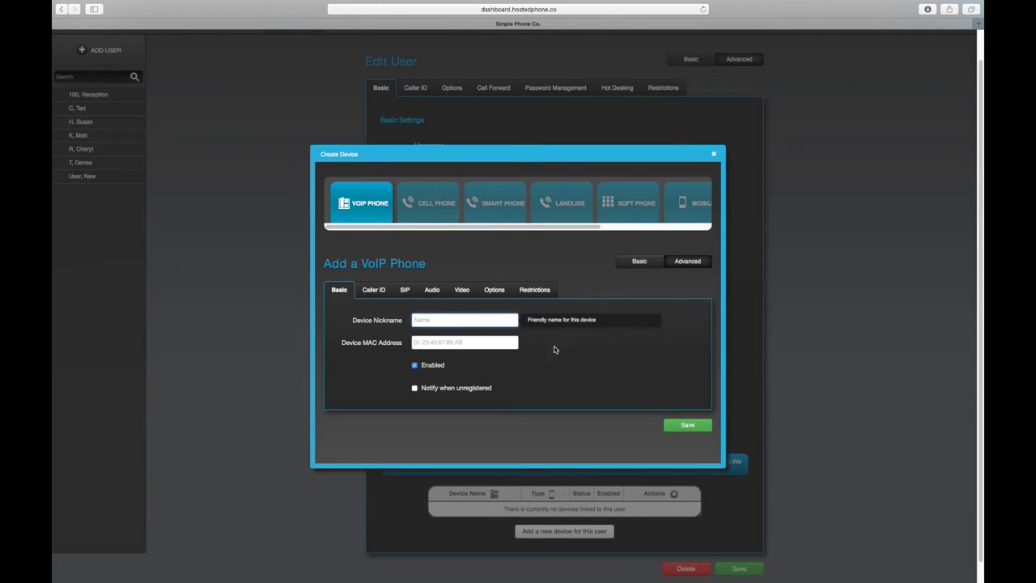
drag(429, 228, 416, 231)
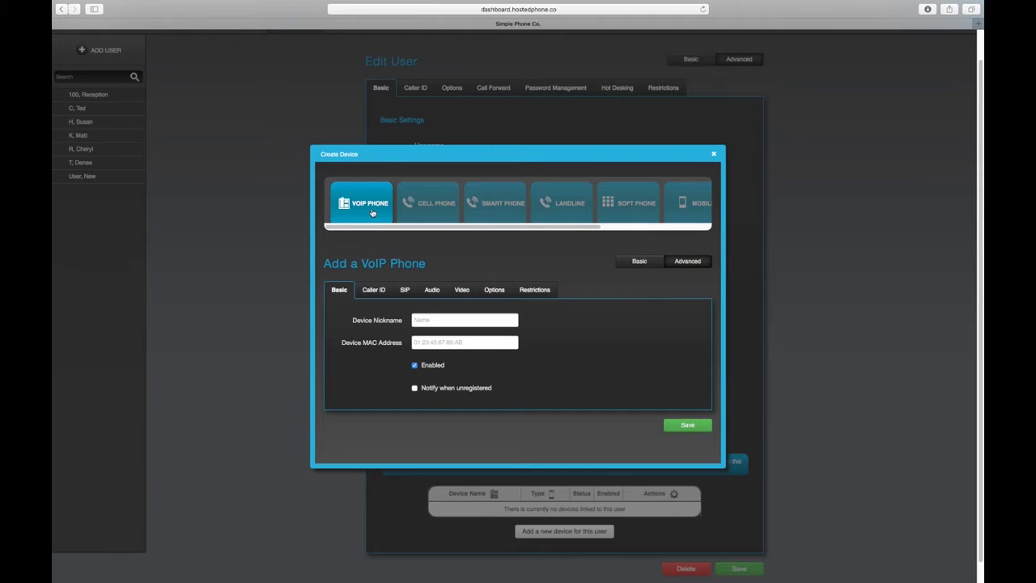
click(450, 323)
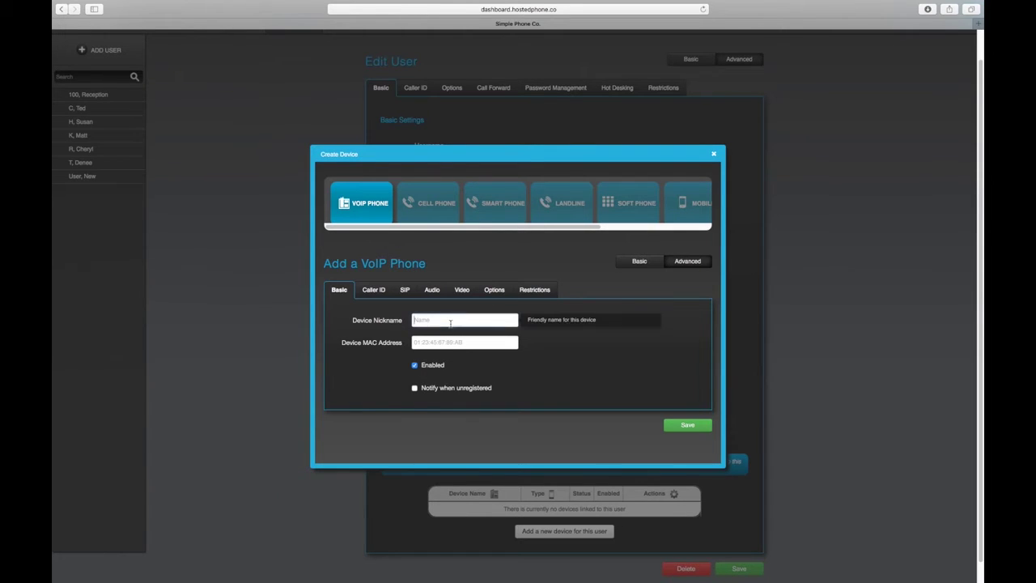
text(New User)
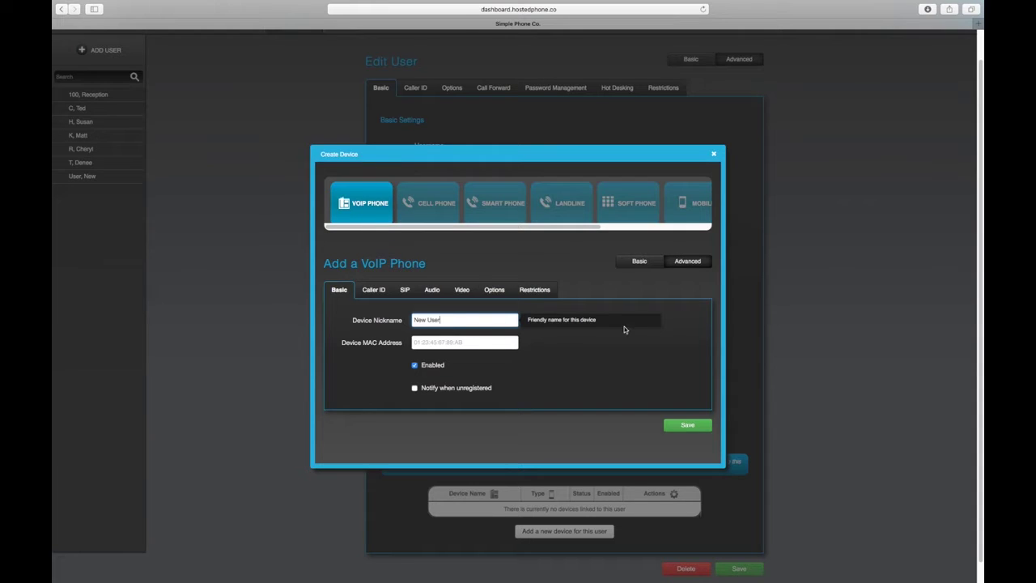
Check the SIP username and password, then save the New User VoIP phone
click(405, 291)
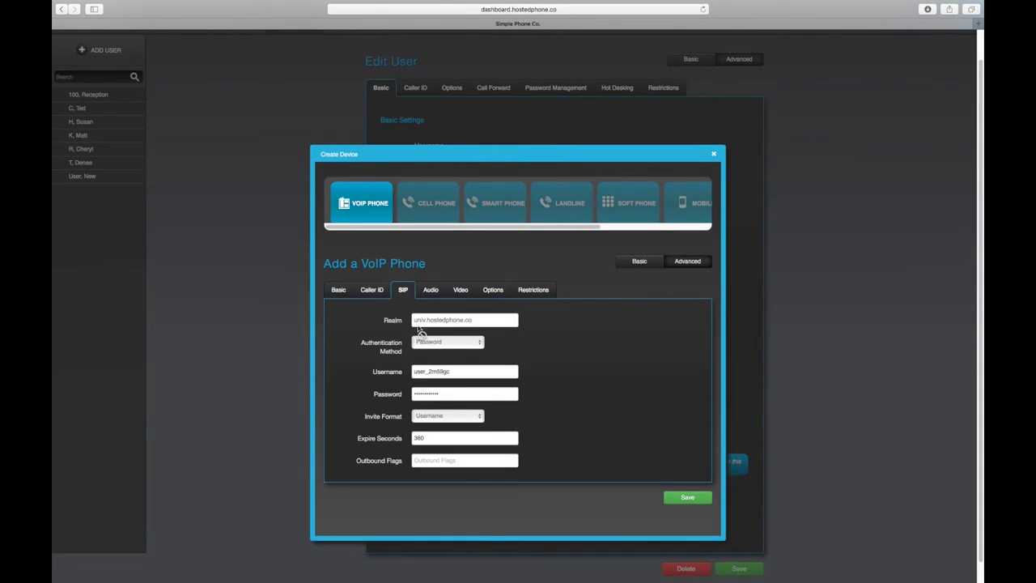
double_click(424, 371)
double_click(438, 393)
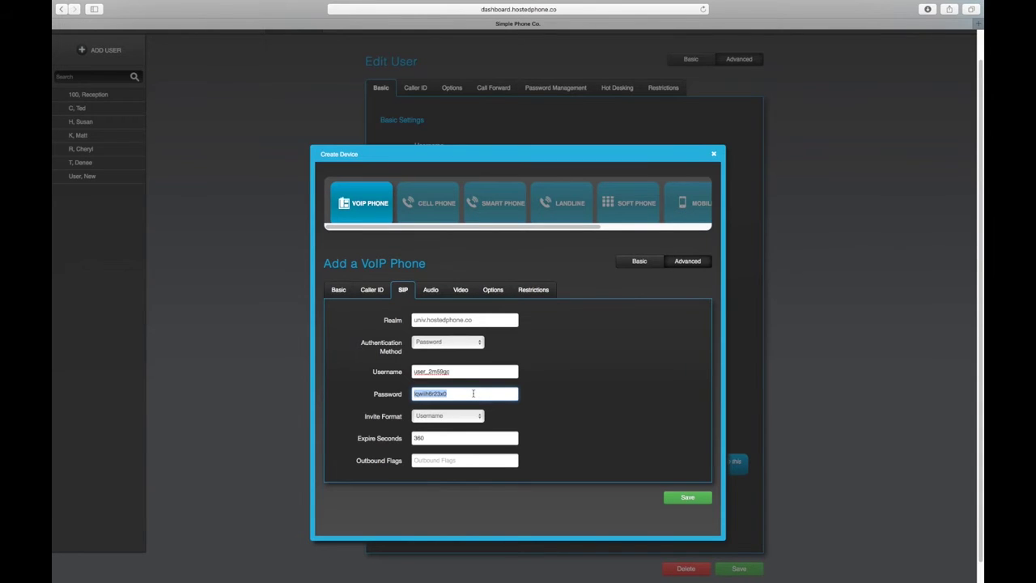
click(687, 500)
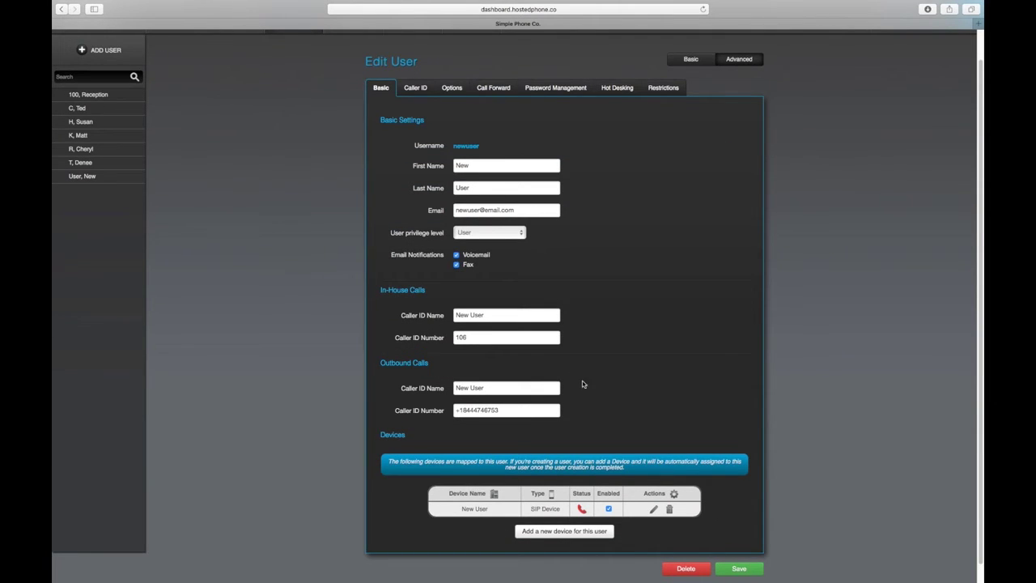
scroll(547, 330, up, 2)
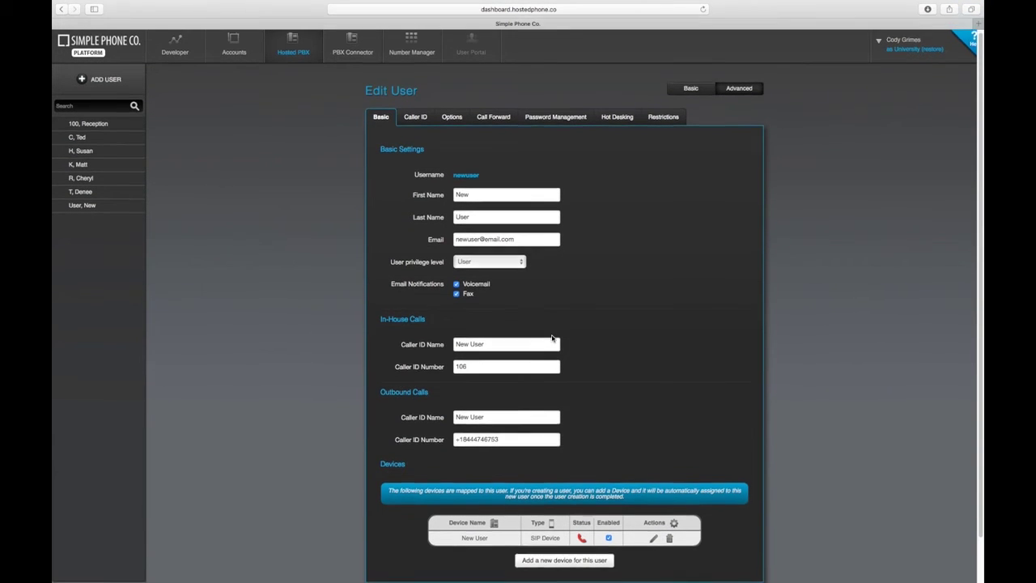
scroll(552, 336, down, 3)
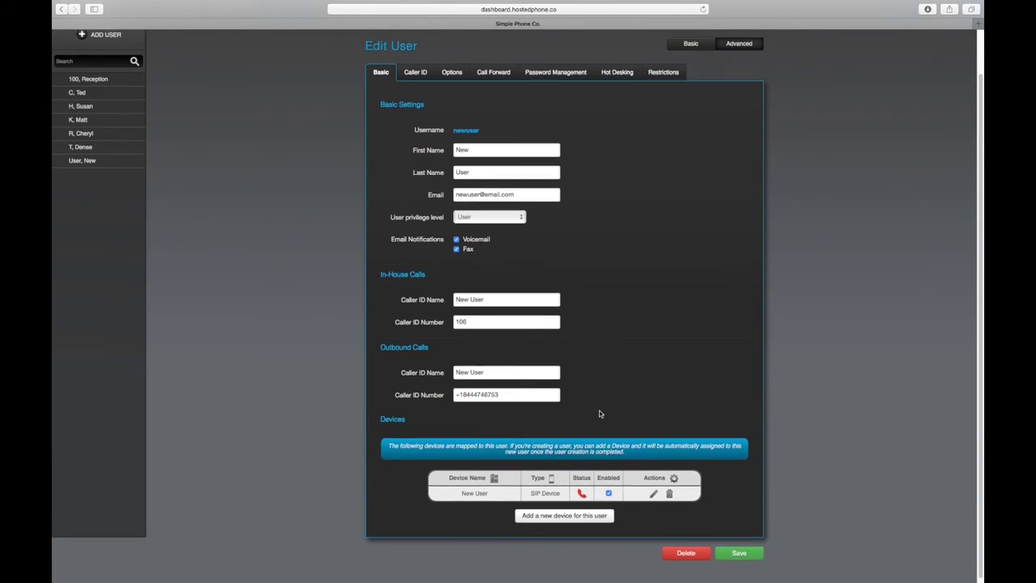
scroll(599, 412, up, 2)
Start a new callflow with extension 106 as its number and attach a User action
mouse_move(291, 56)
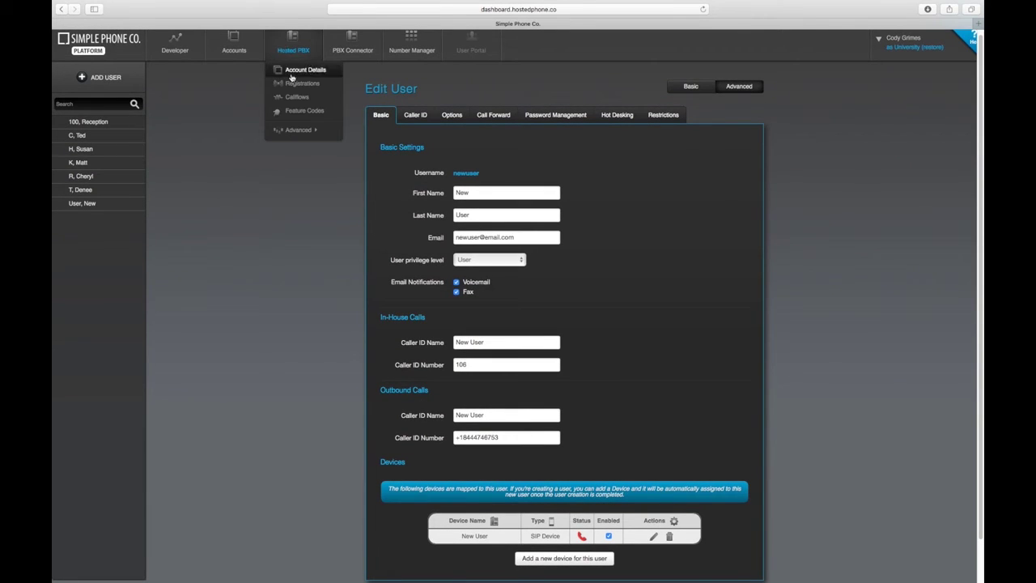
click(297, 100)
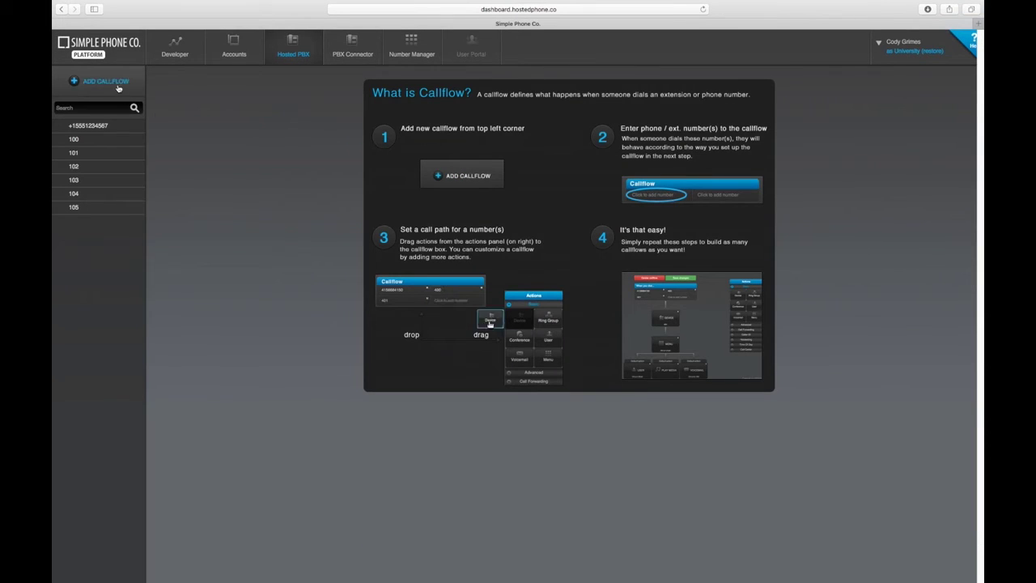
click(101, 81)
click(507, 142)
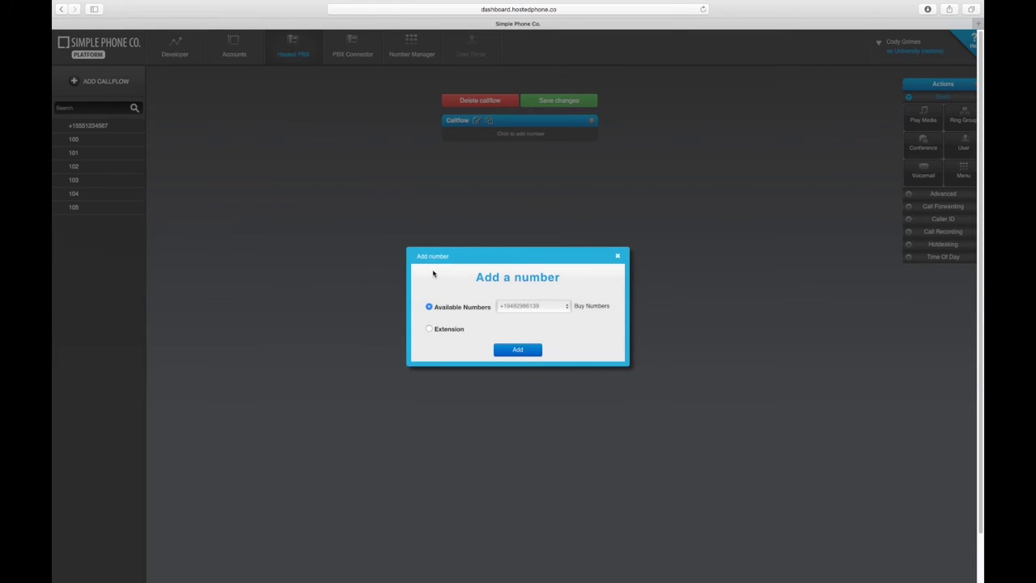
click(455, 329)
click(516, 330)
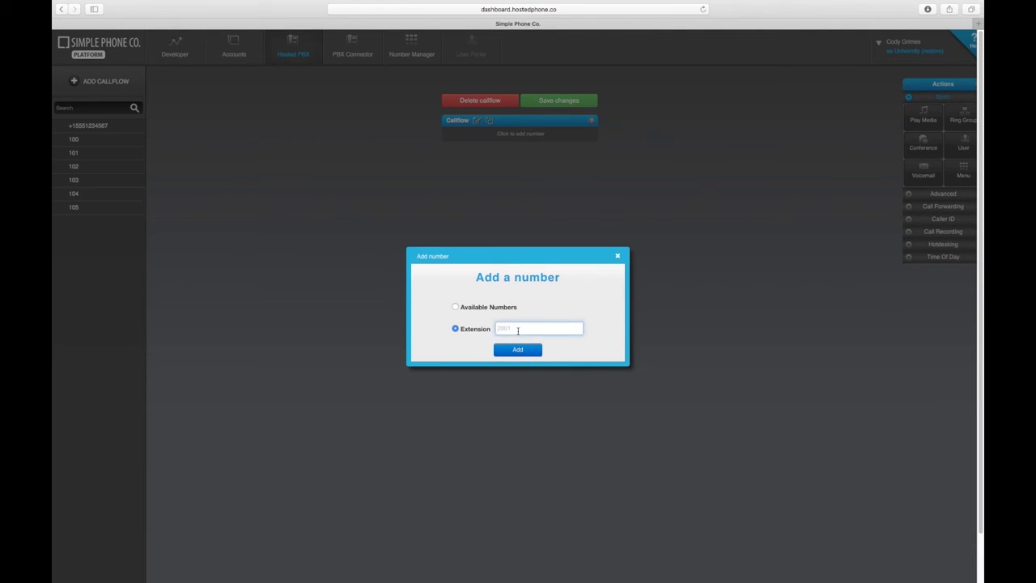
text(106)
click(519, 351)
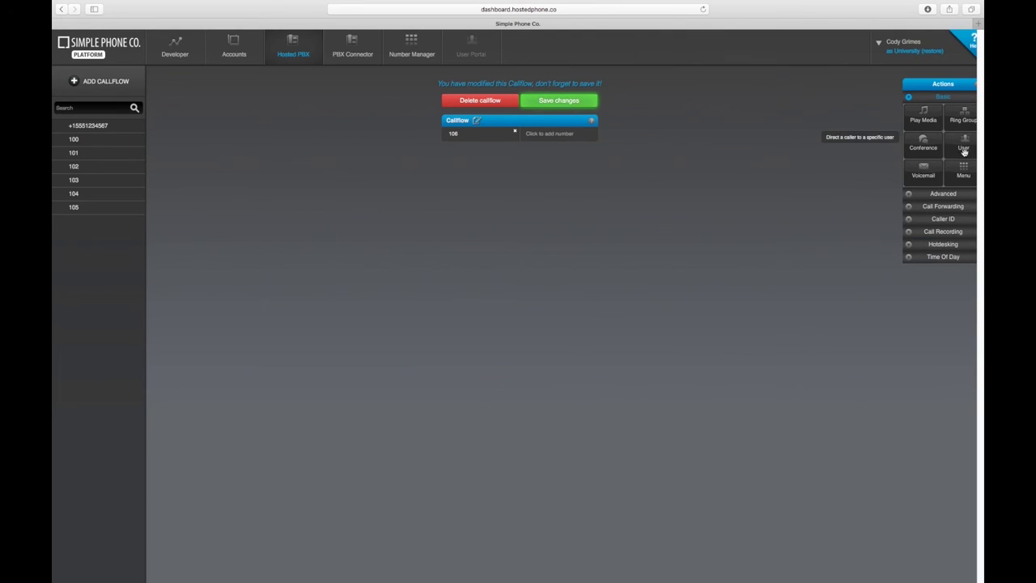
drag(963, 146, 554, 158)
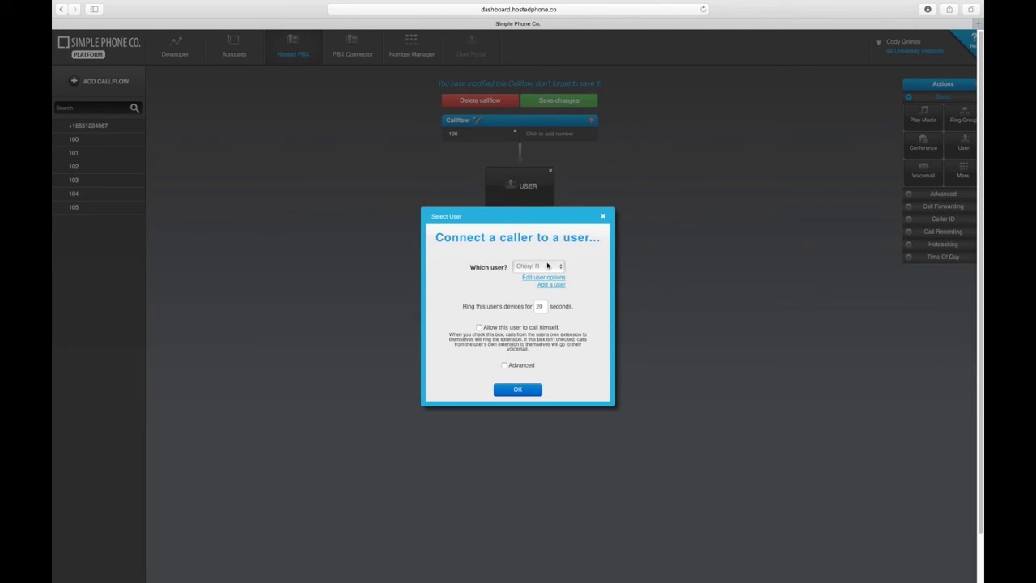
Point the callflow's User step to New User and save the callflow
click(547, 266)
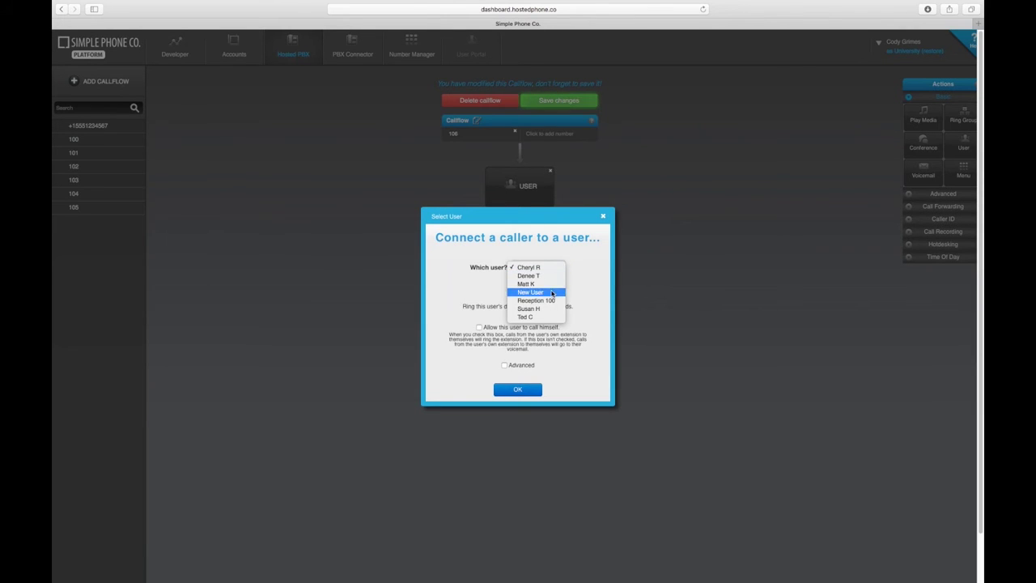
click(550, 293)
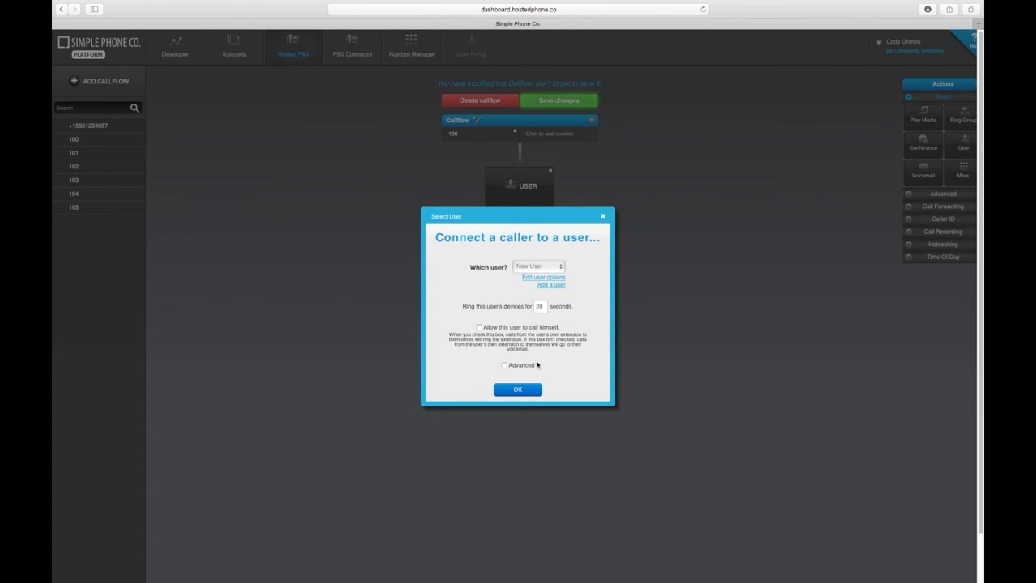
click(534, 388)
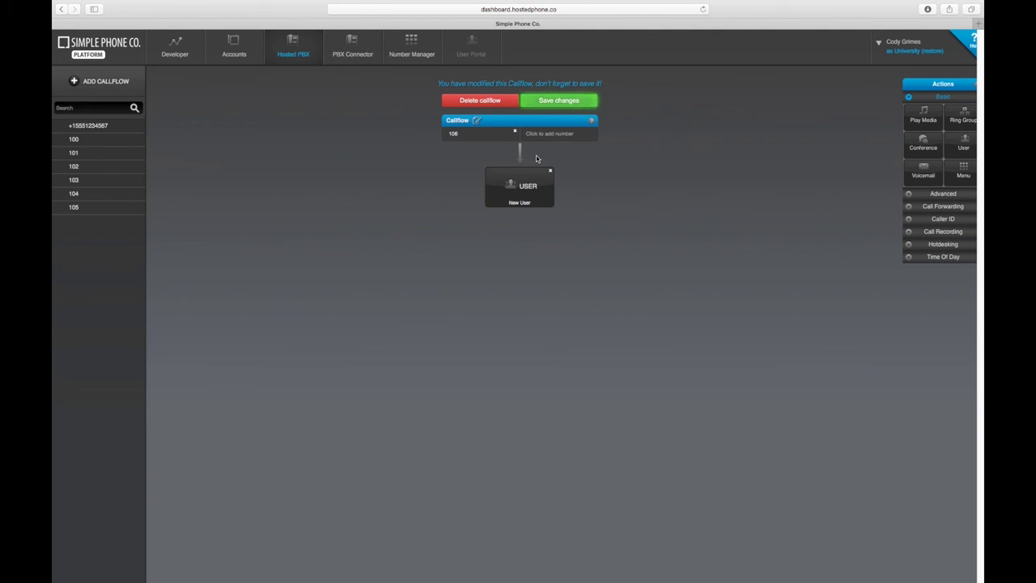
click(555, 106)
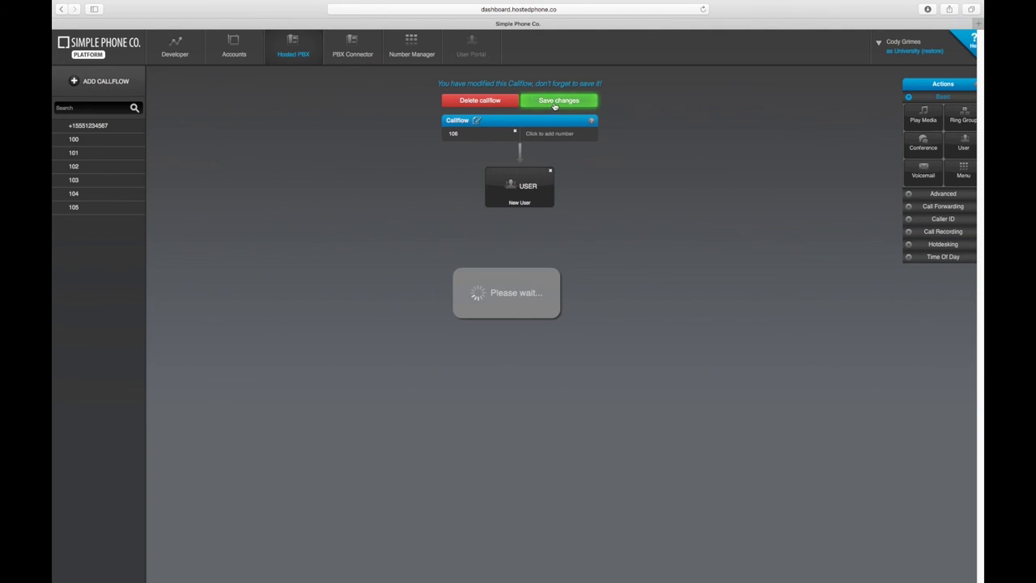